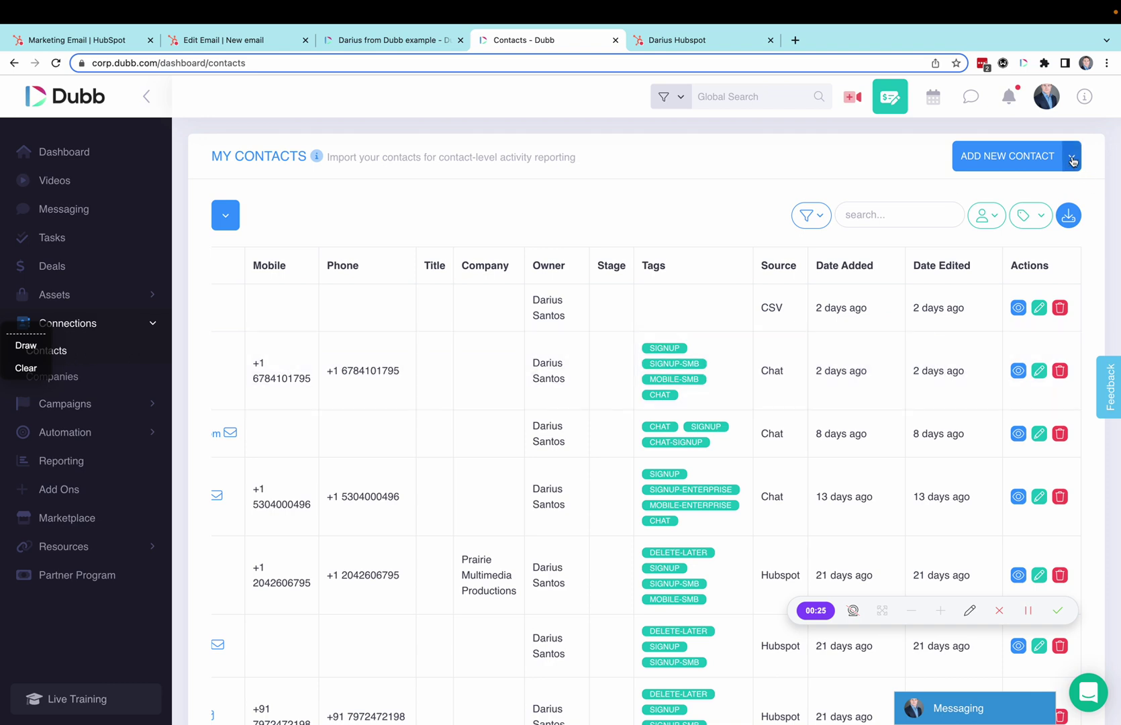
# Open the contact import form from the add-contacts options, then close it again.
pyautogui.click(1073, 161)
pyautogui.click(1000, 194)
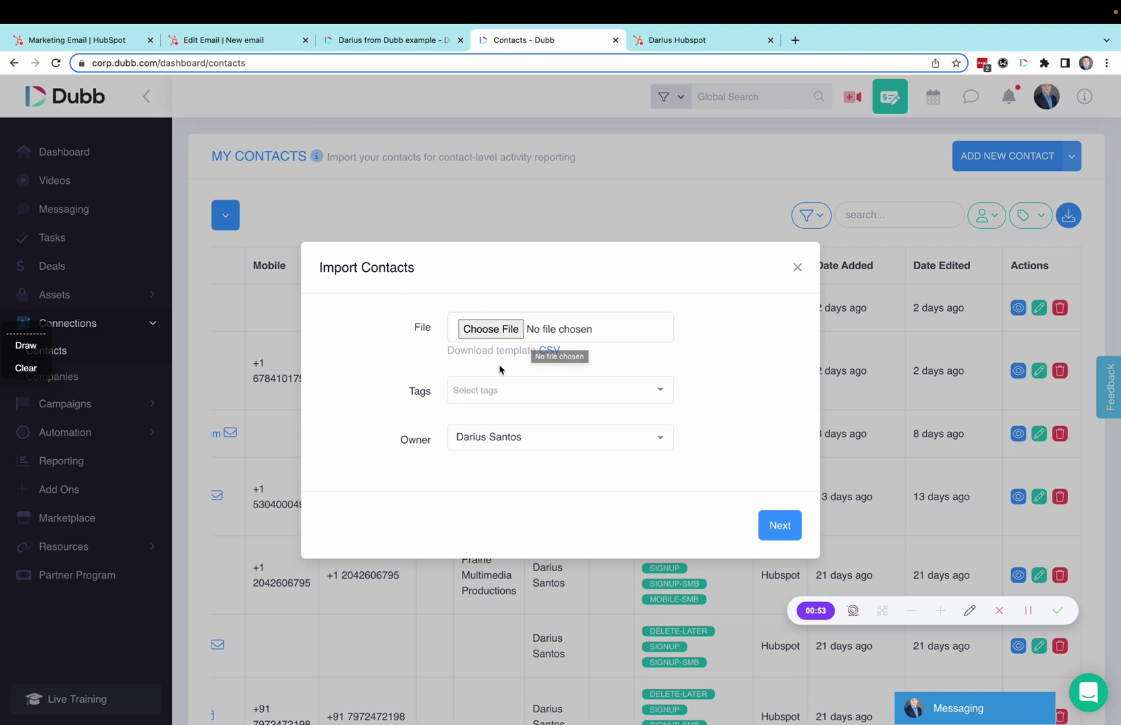
pyautogui.click(796, 267)
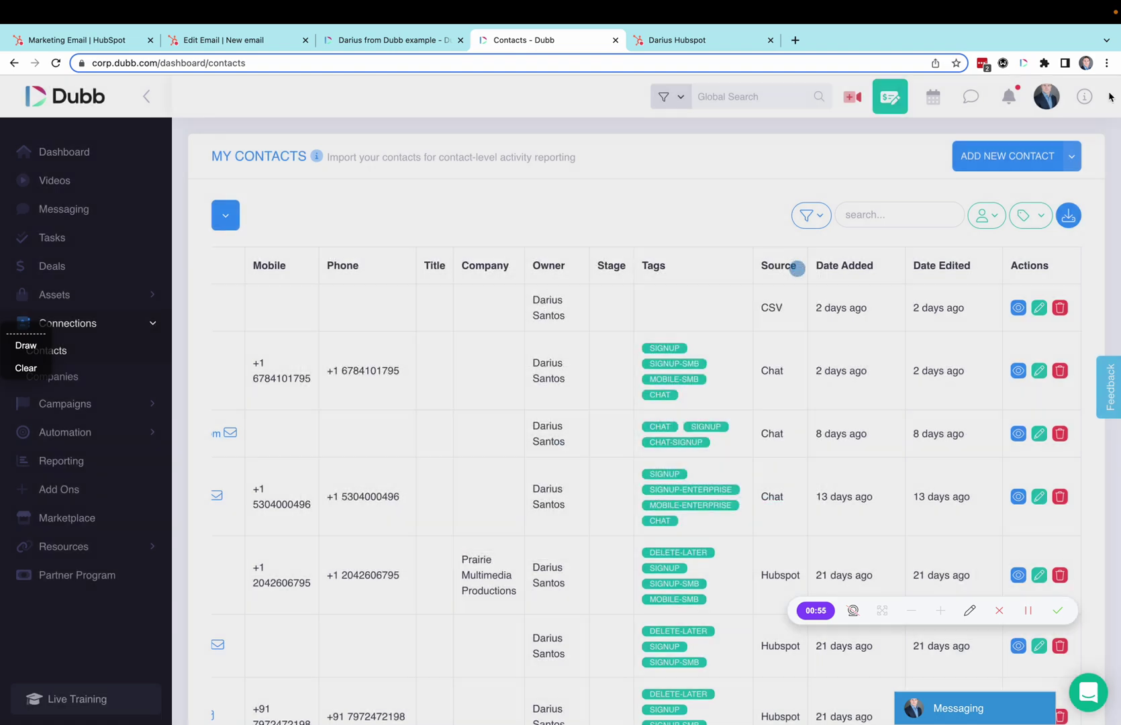
# From Your Settings, go to Marketplace and install the Dubb HubSpot Extension.
pyautogui.click(1051, 94)
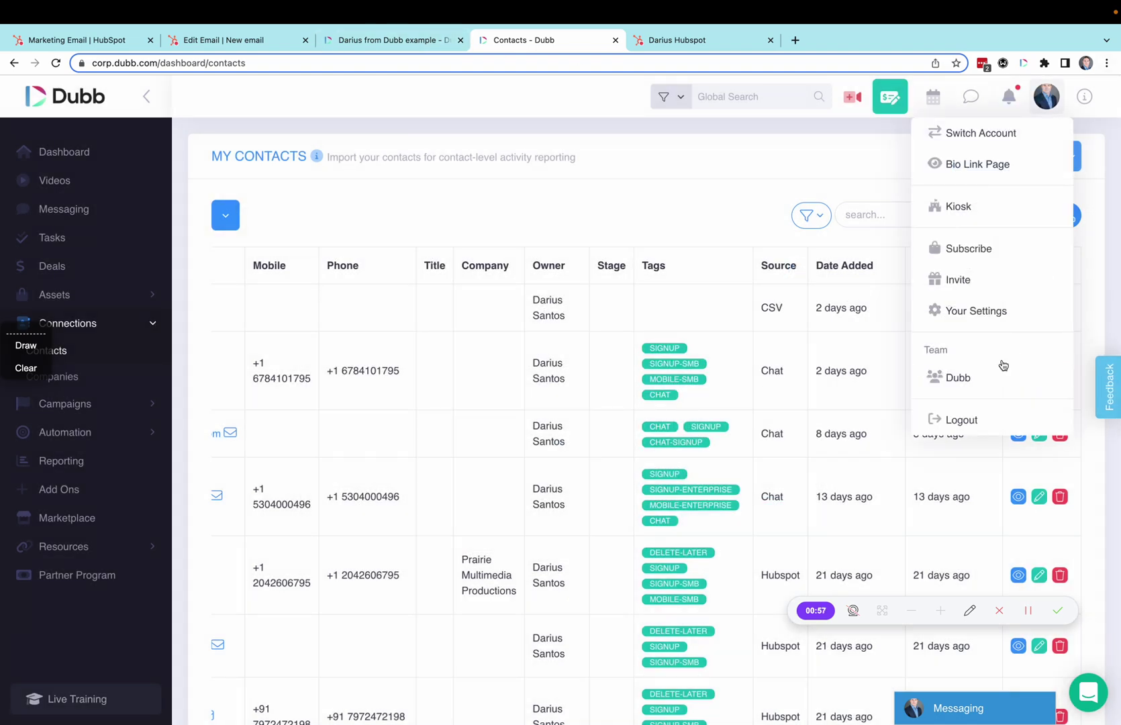
pyautogui.click(979, 312)
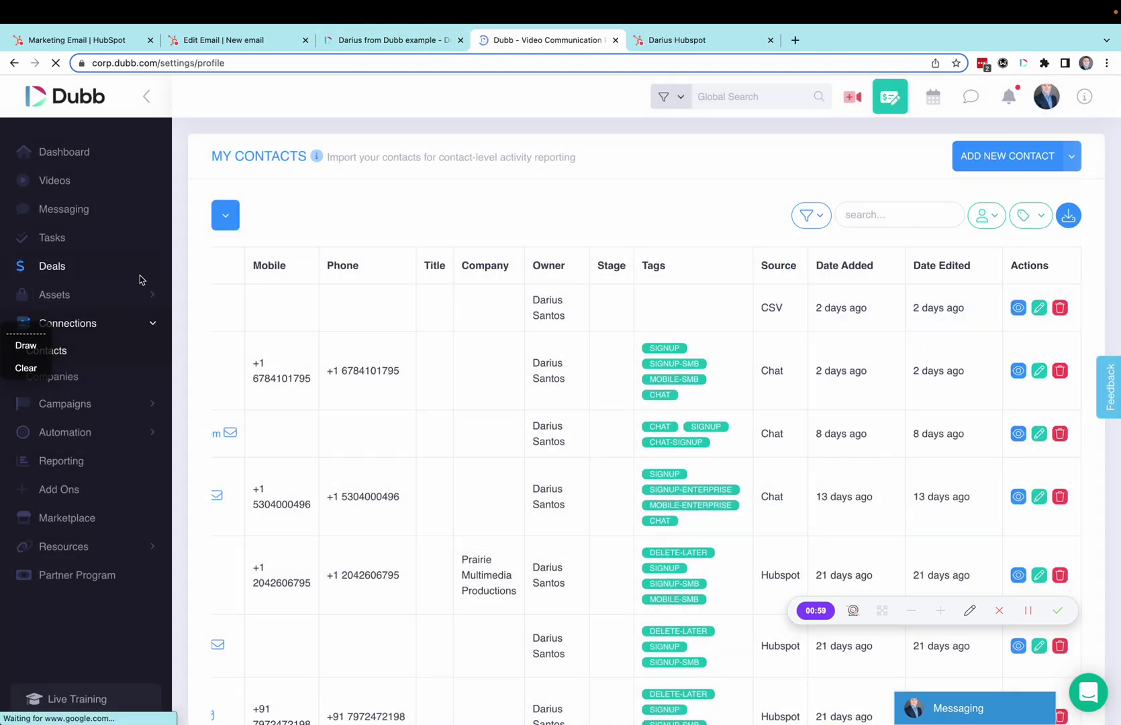
pyautogui.click(68, 334)
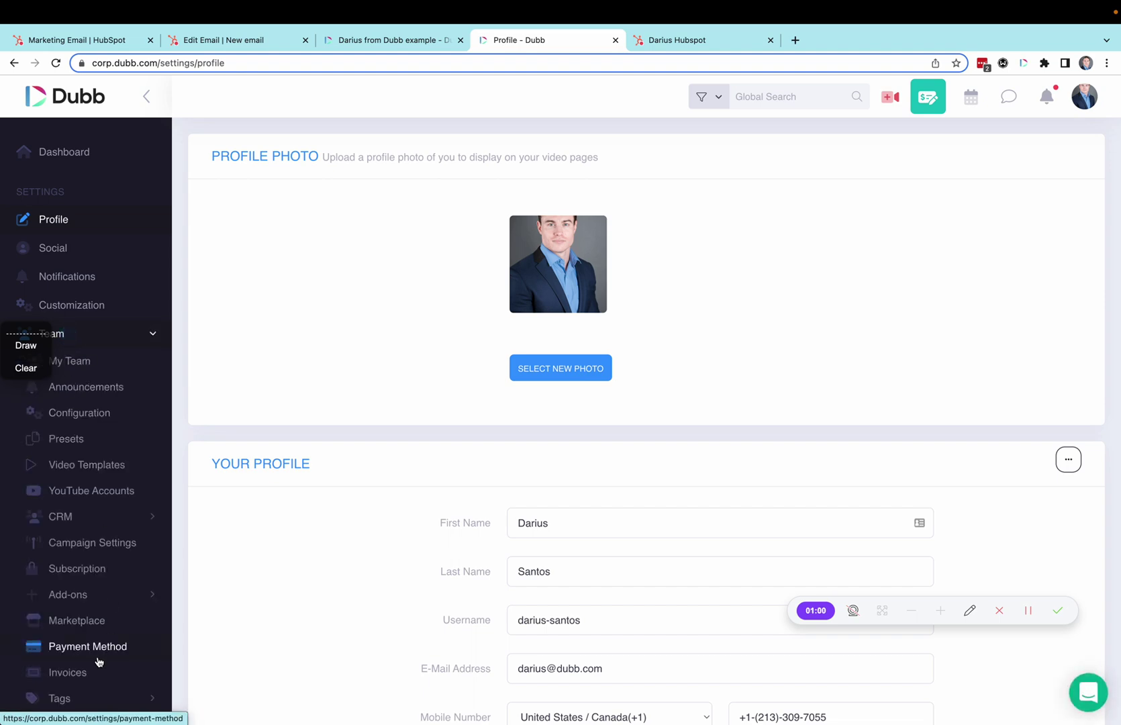
pyautogui.click(72, 628)
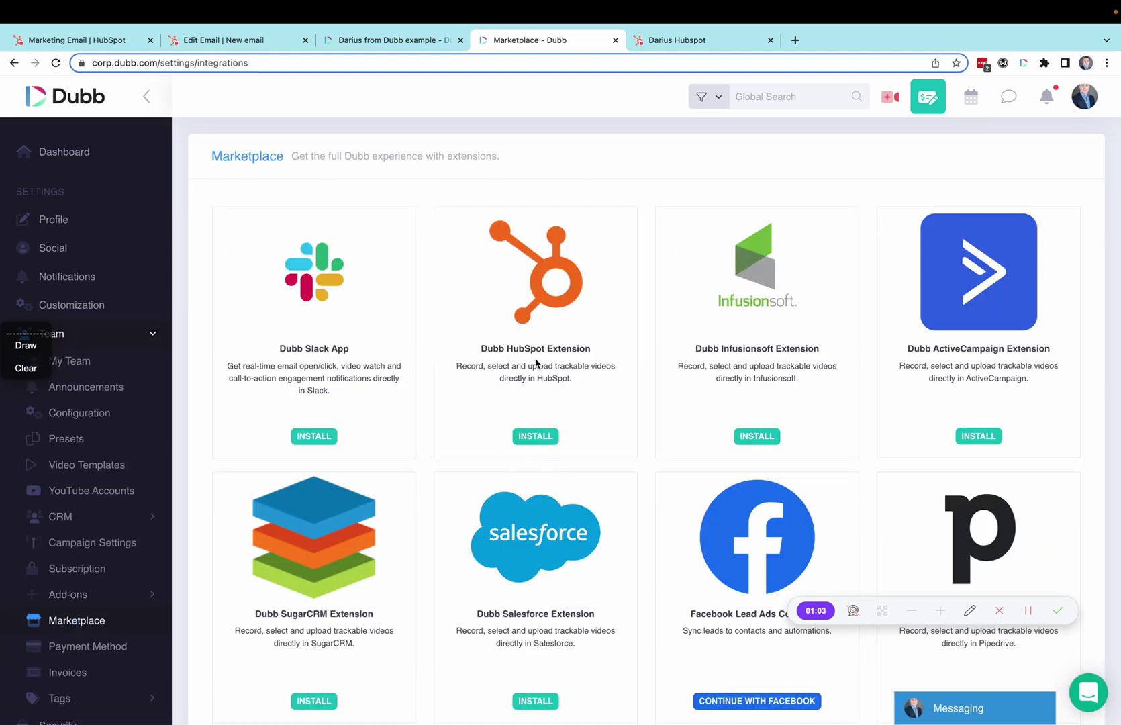
pyautogui.click(537, 437)
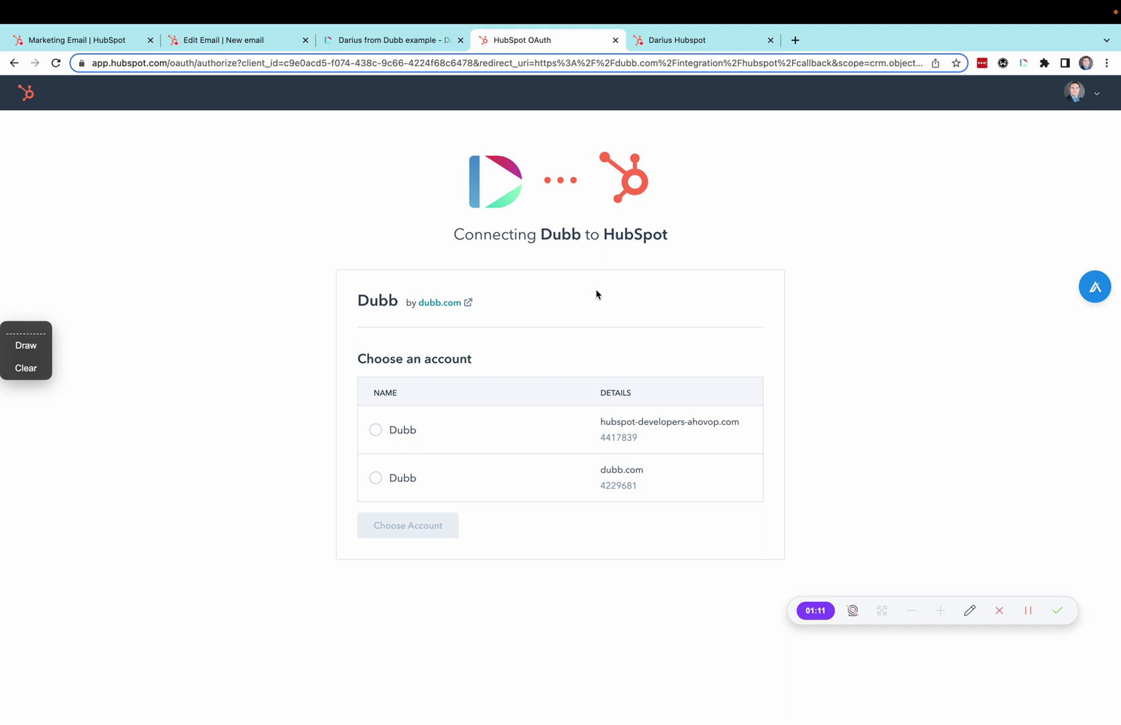
# Choose the second Dubb account on HubSpot's authorization page and confirm it.
pyautogui.click(375, 477)
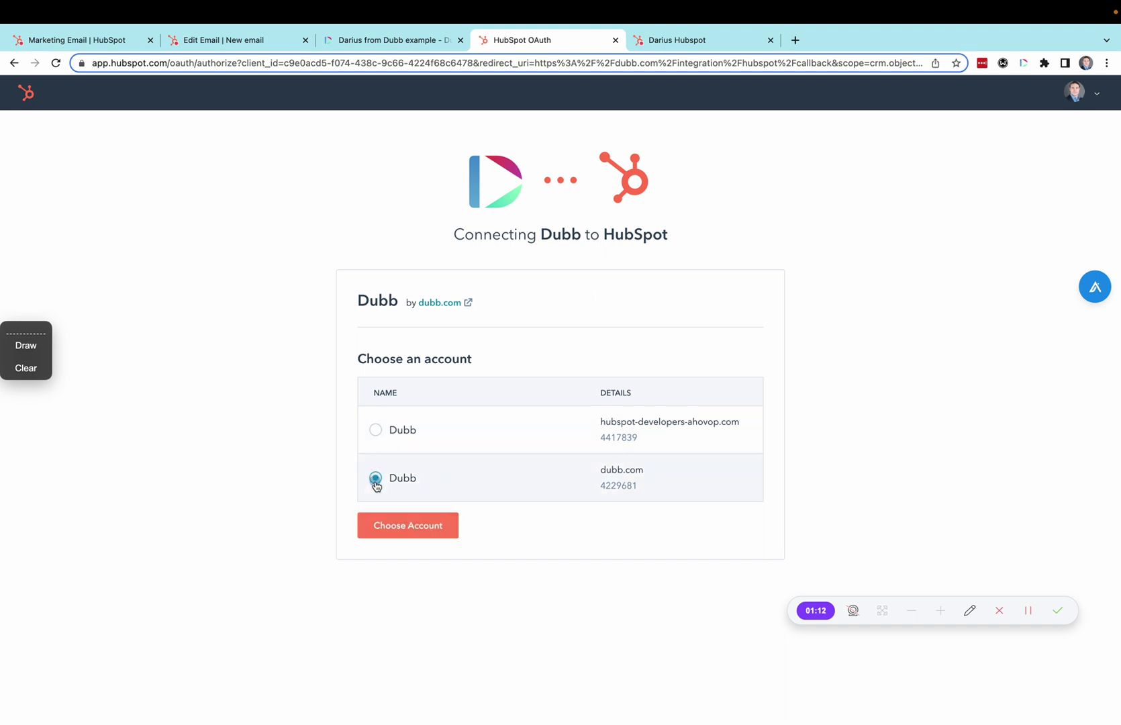
pyautogui.click(409, 531)
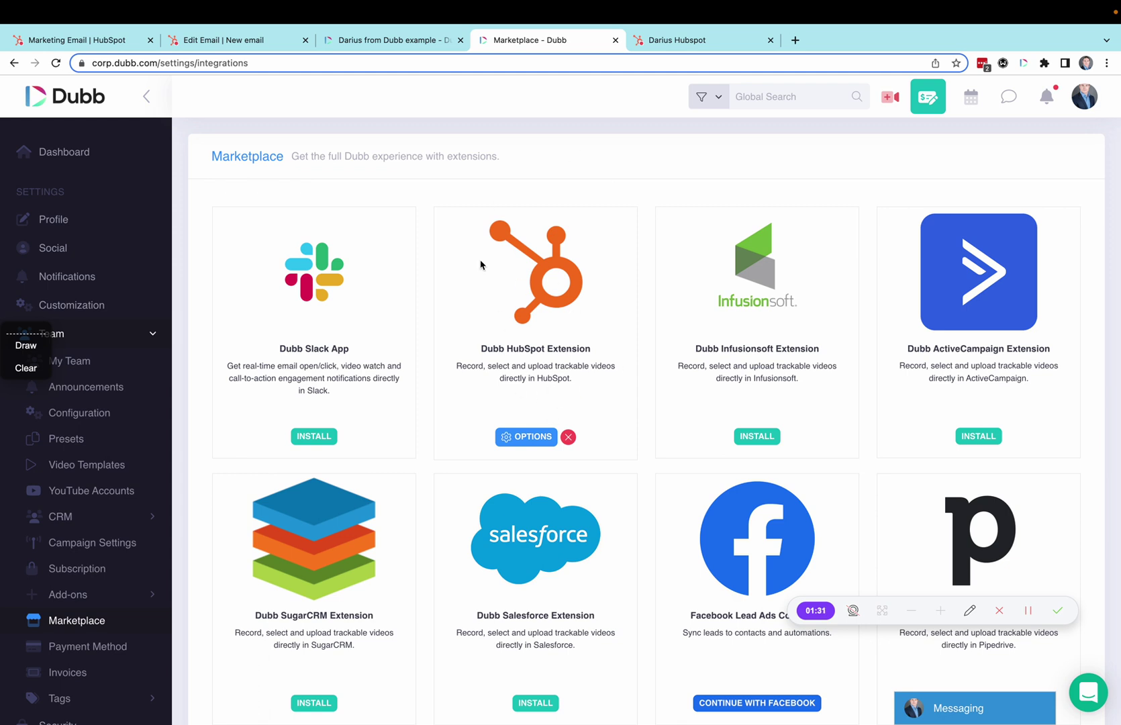
pyautogui.click(519, 437)
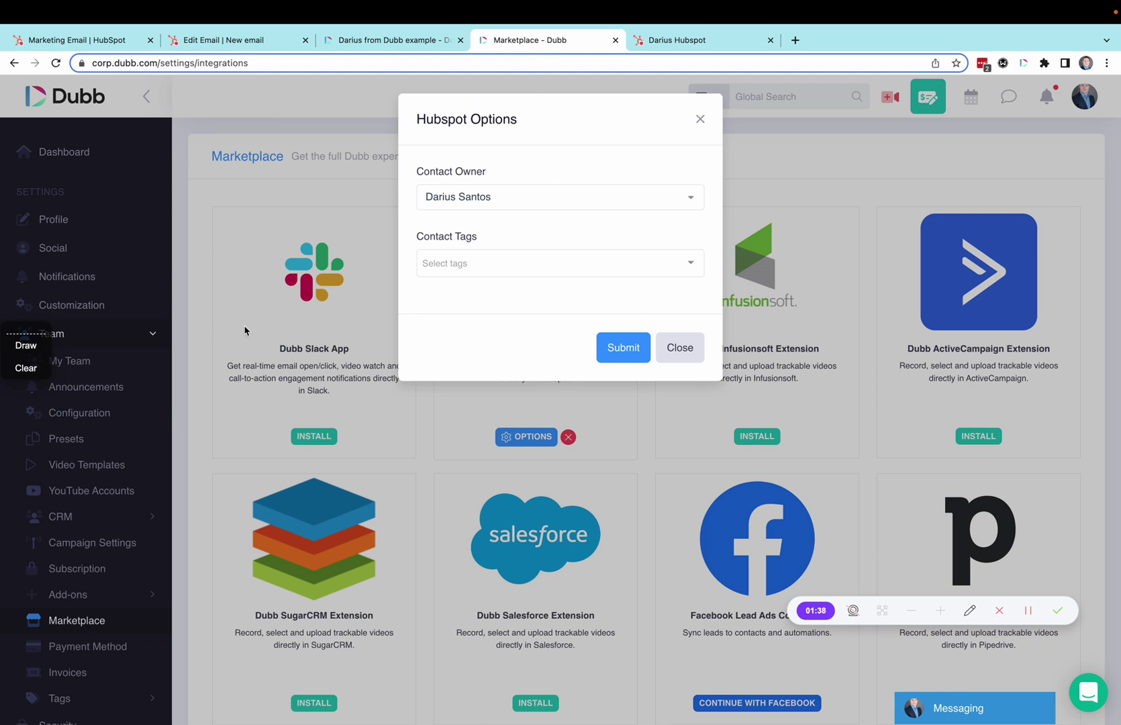
pyautogui.click(699, 119)
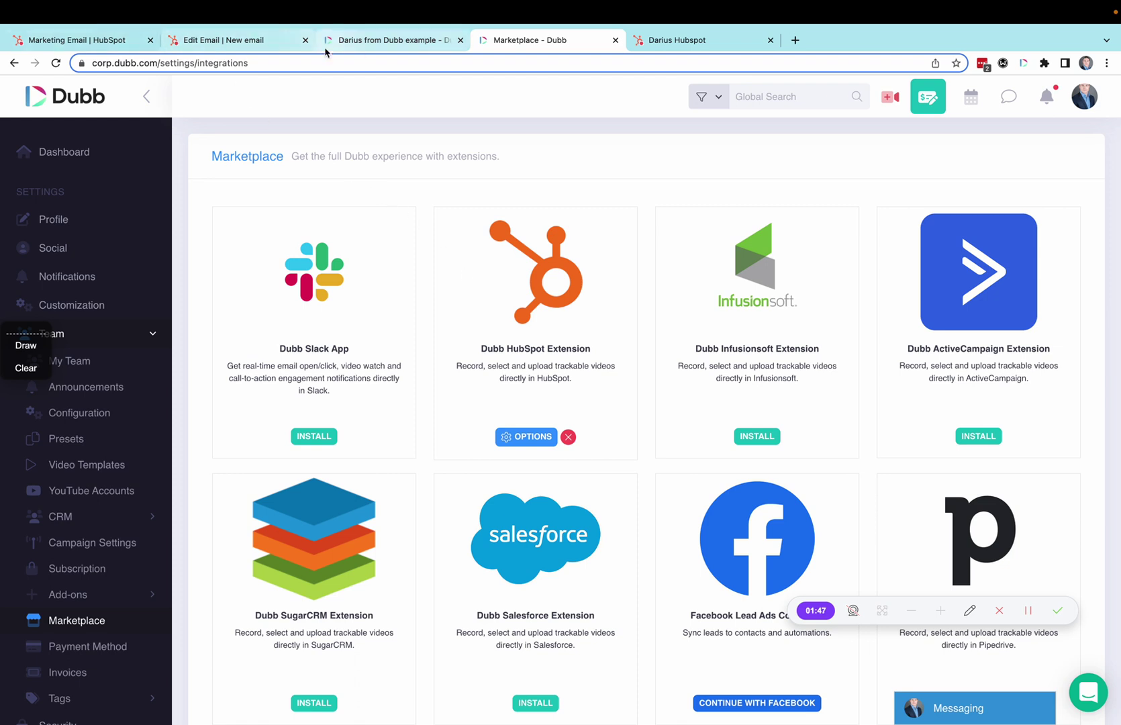
# Create a regular marketing email from the Welcome template and add an Image block below the logo.
pyautogui.click(306, 41)
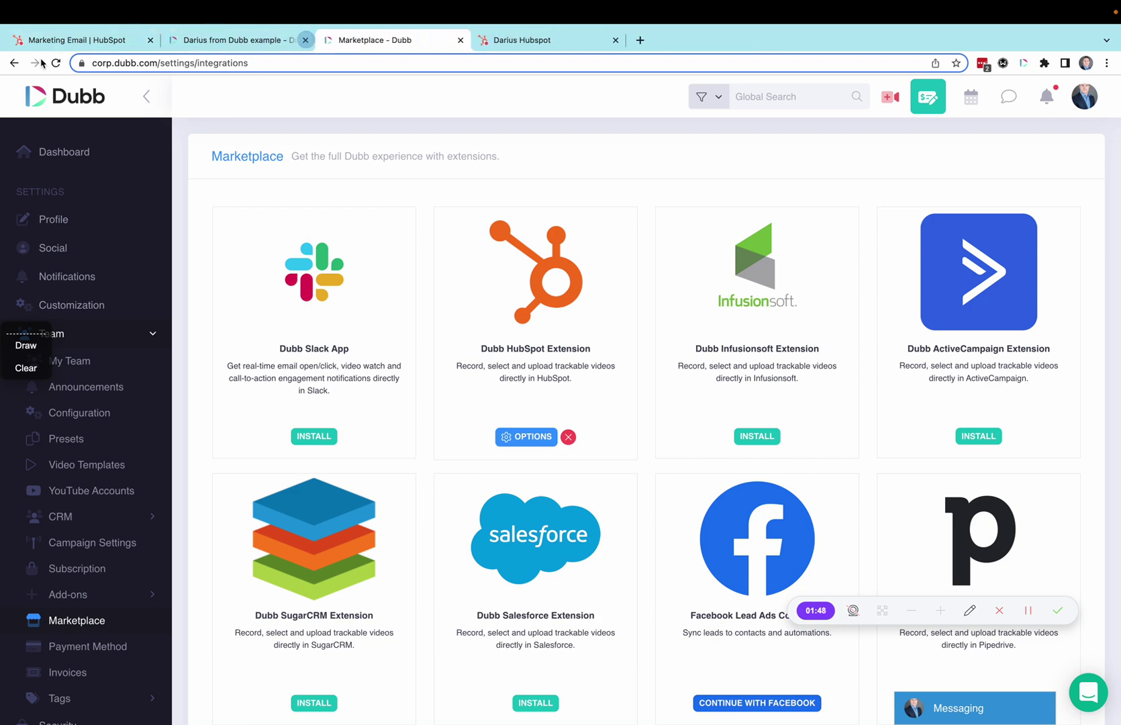
pyautogui.click(57, 40)
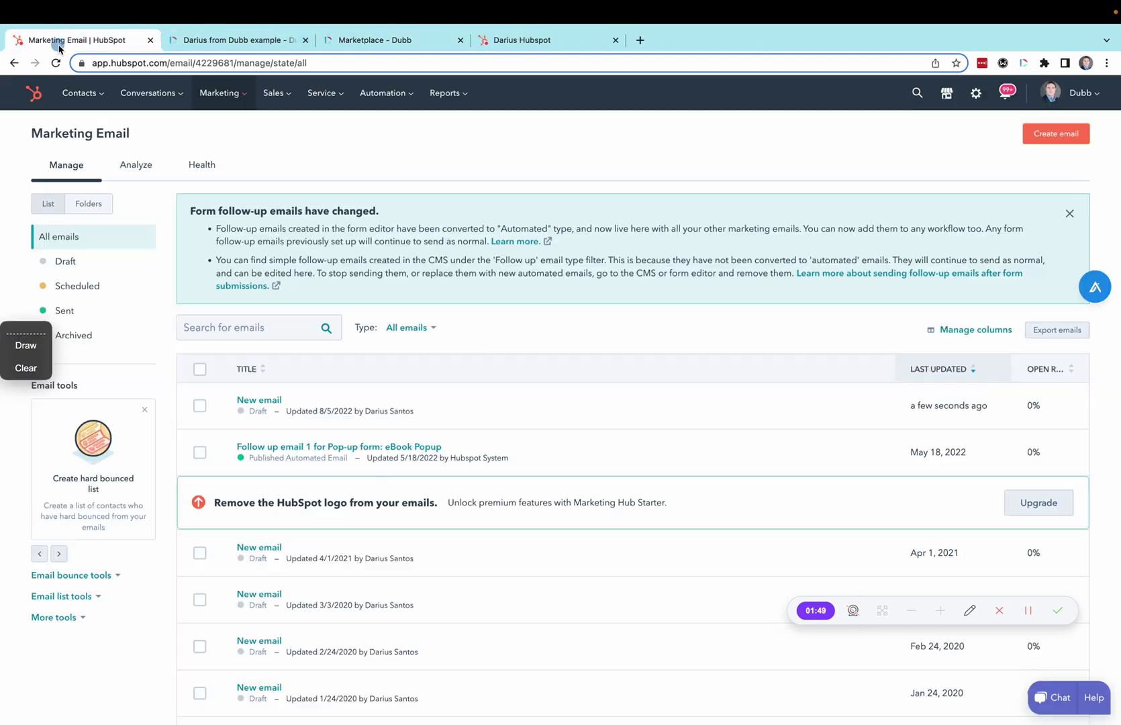
pyautogui.click(1056, 133)
pyautogui.click(410, 277)
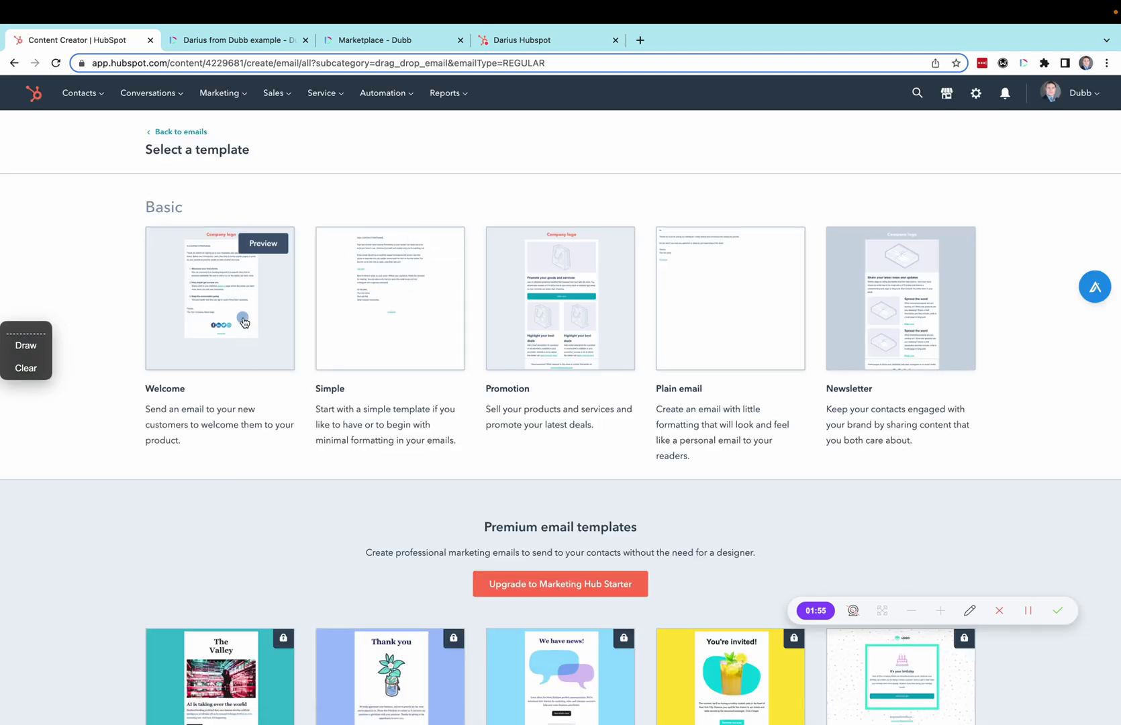
pyautogui.click(243, 322)
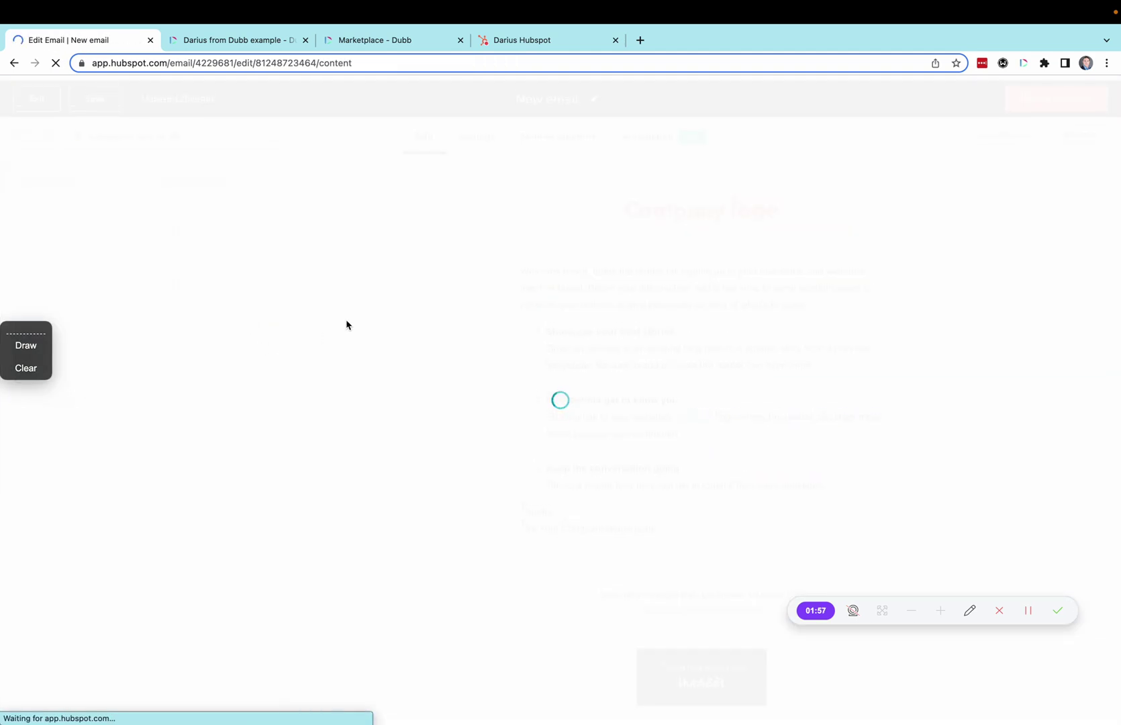
pyautogui.moveTo(53, 252); pyautogui.dragTo(697, 262)
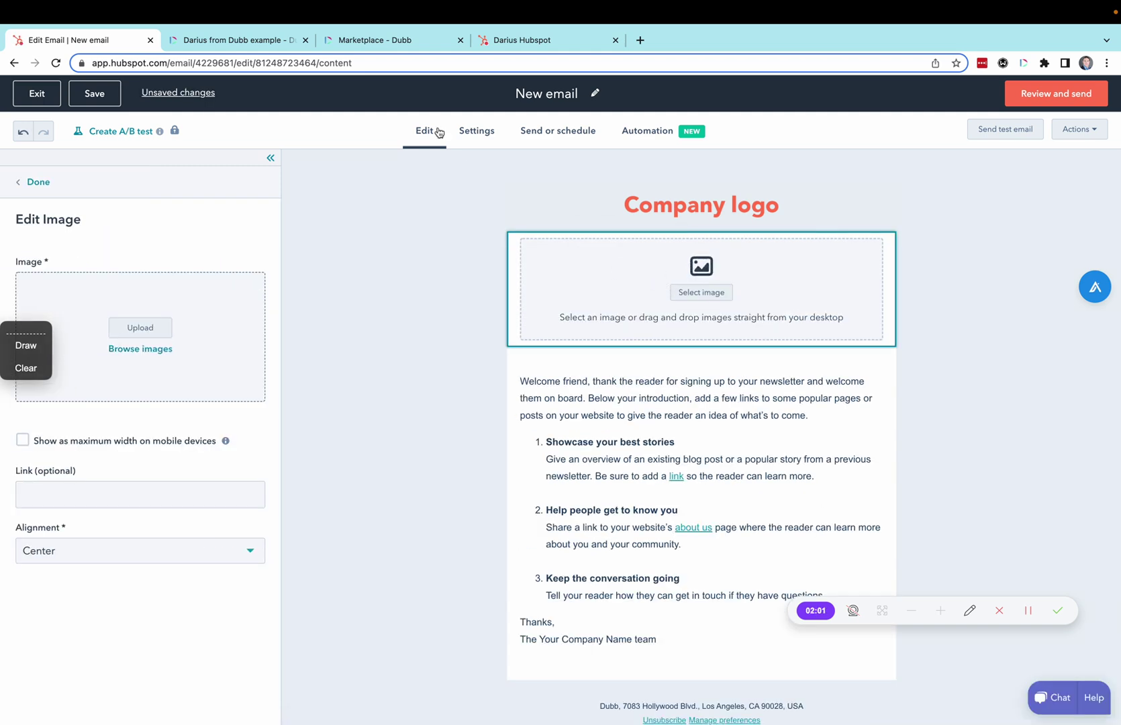
# On the 'Darius from Dubb example' video page, bring up Share and Send's COPY FOR EMAIL options.
pyautogui.click(252, 42)
pyautogui.click(933, 186)
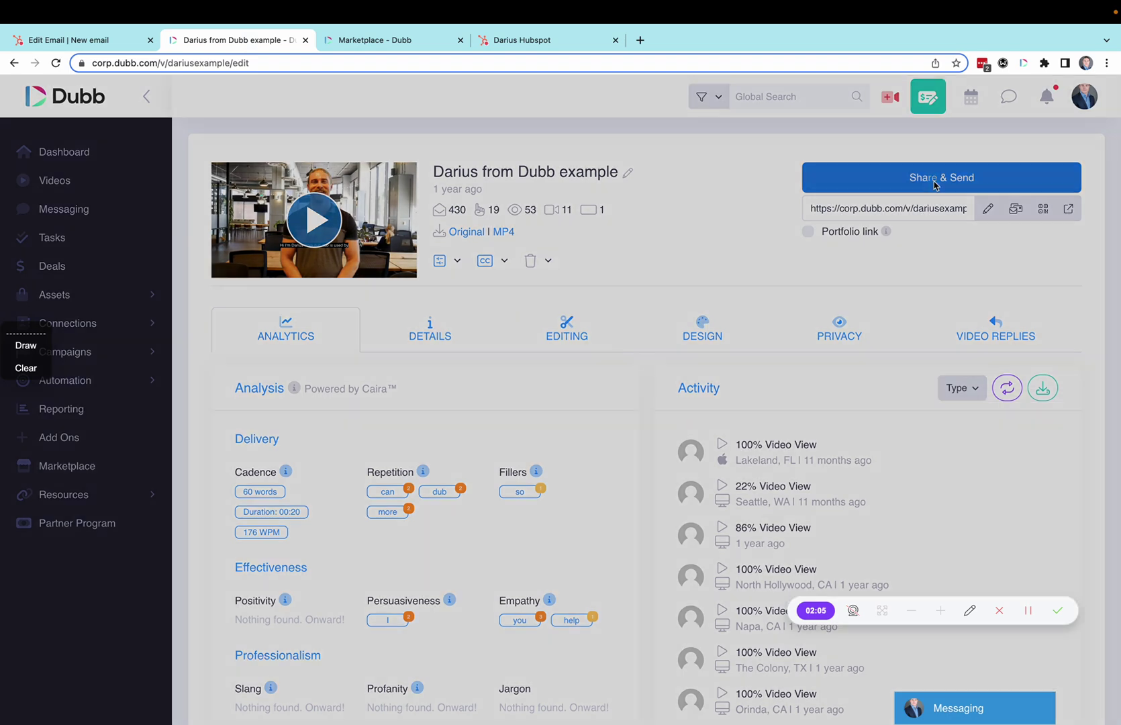
pyautogui.click(648, 349)
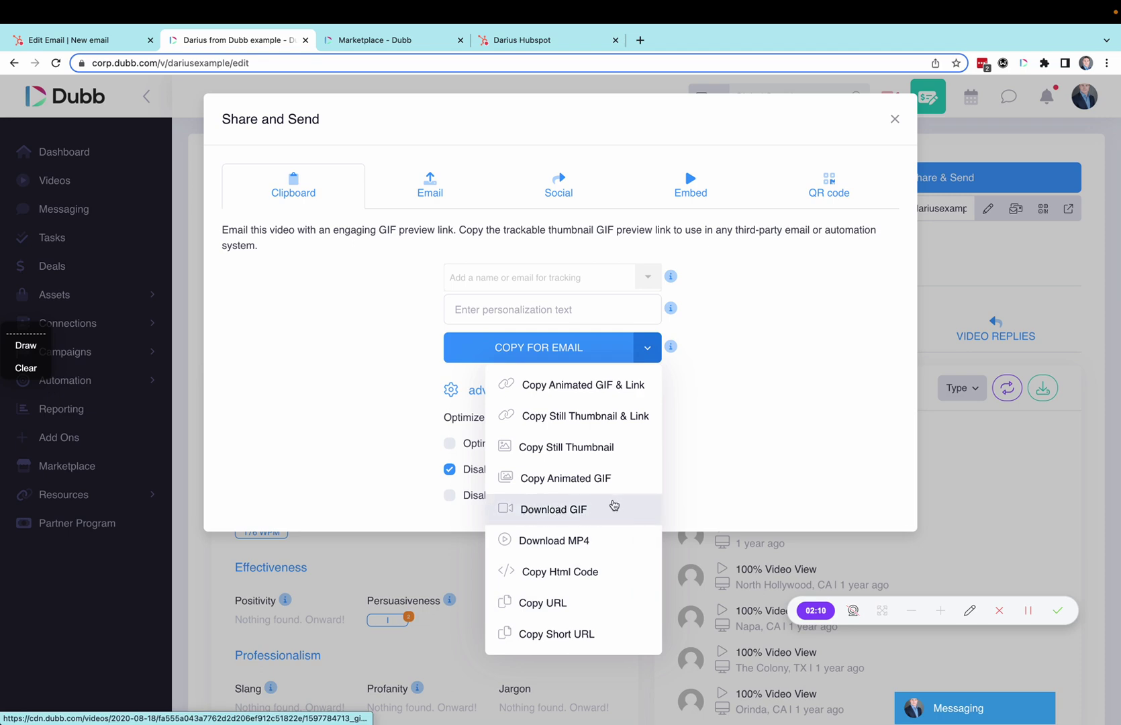
# Insert the video GIF from recent images into the email's image block, then go back to Dubb.
pyautogui.click(95, 62)
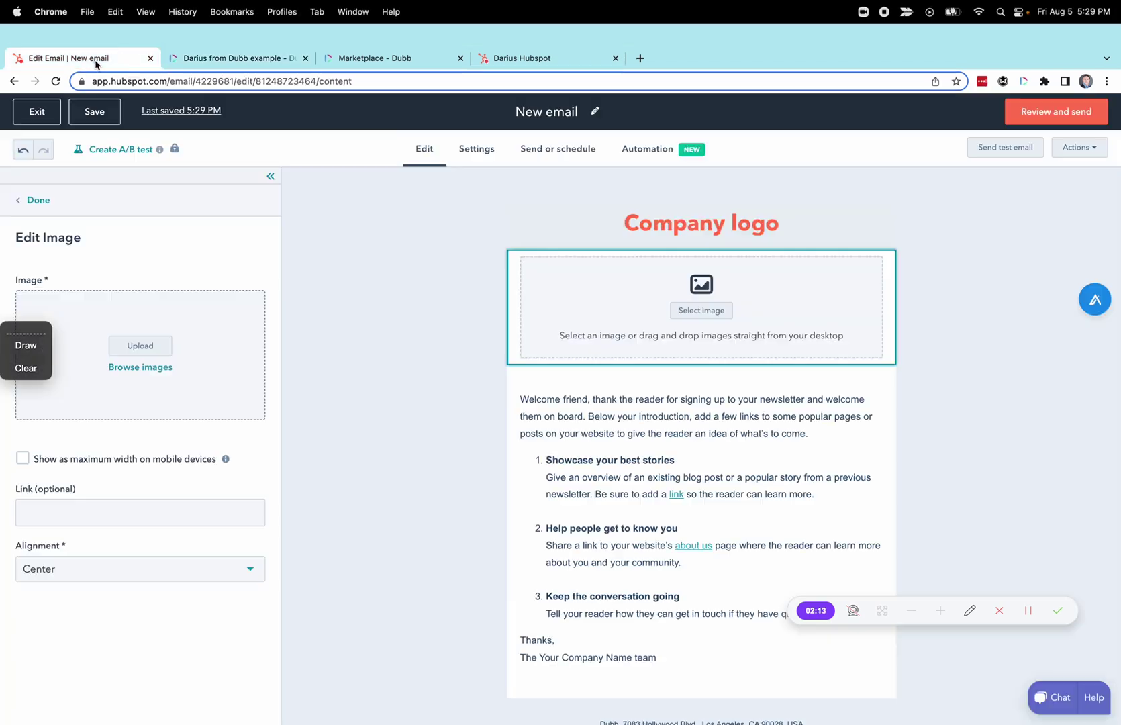
pyautogui.click(702, 296)
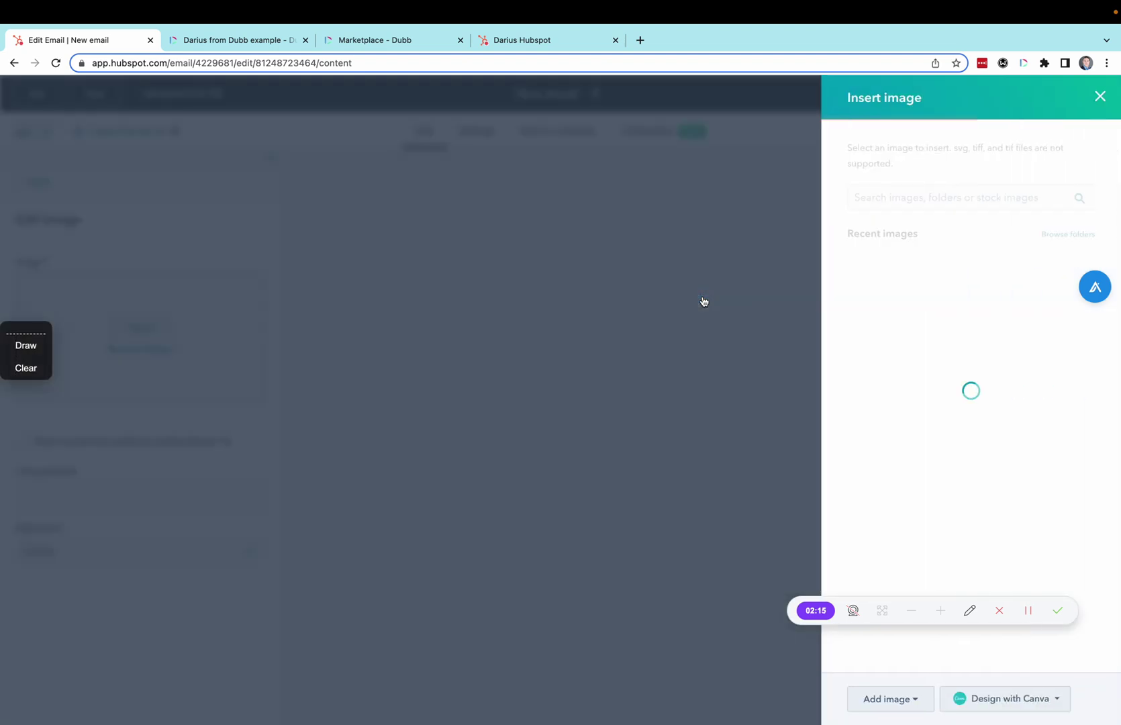
pyautogui.click(886, 409)
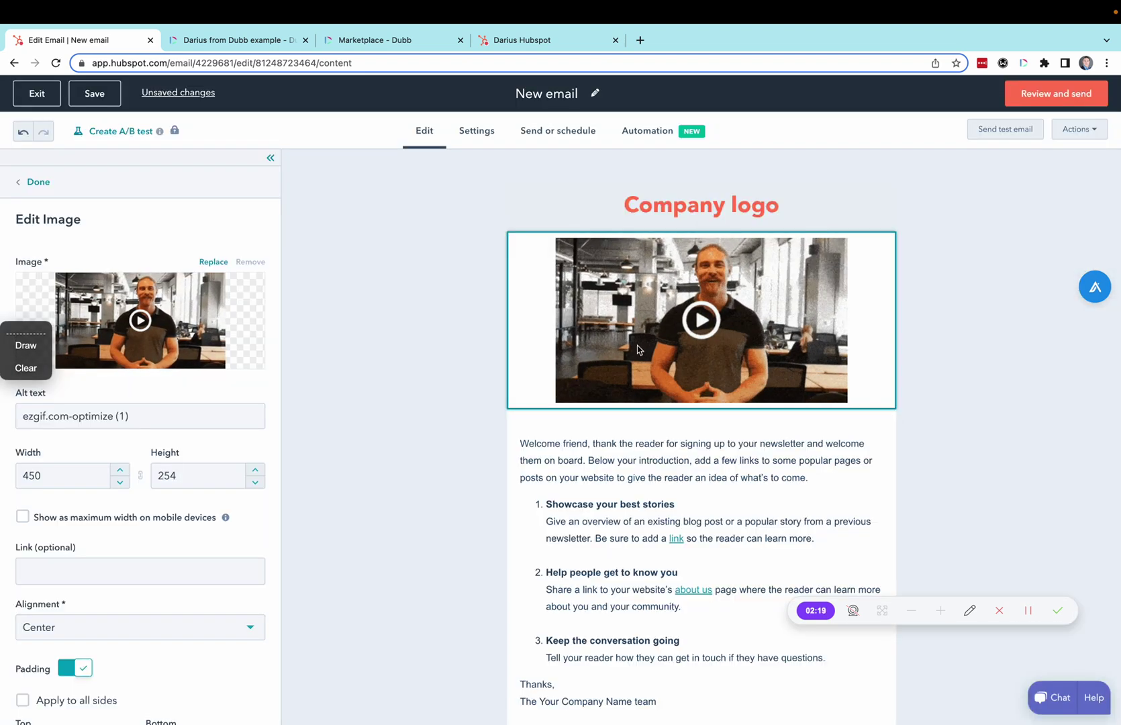
pyautogui.click(247, 40)
# Set the share link's Optimize for option to HubSpot, leaving Outlook optimization off.
pyautogui.click(385, 373)
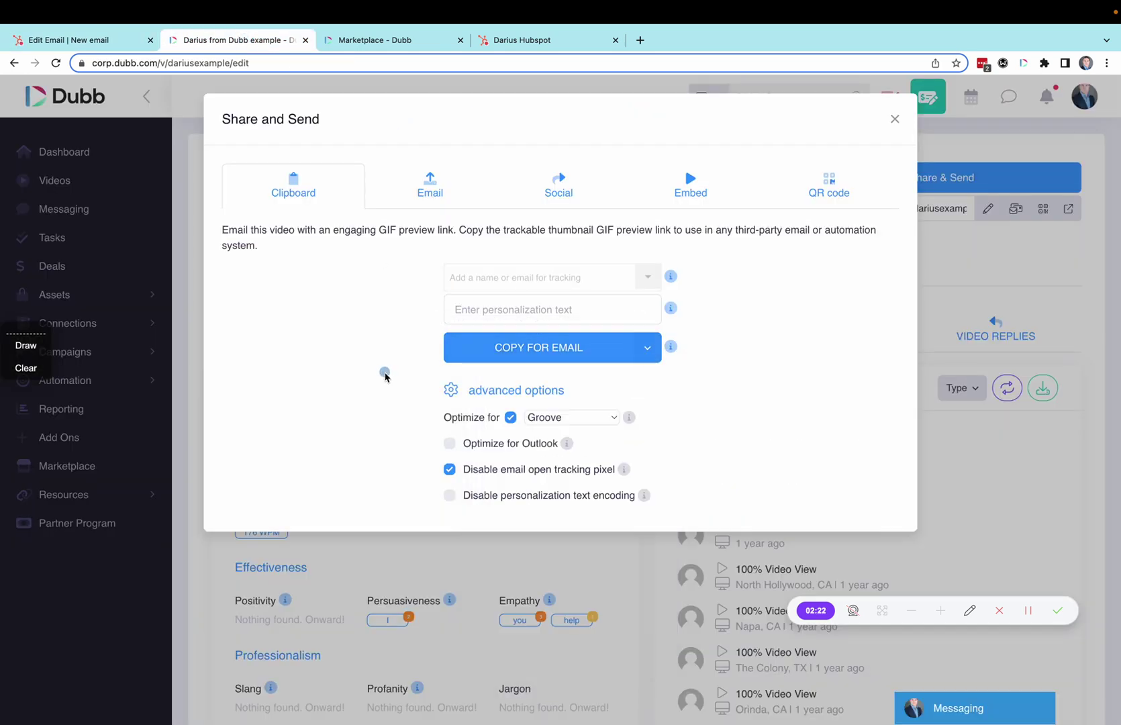
pyautogui.click(449, 443)
pyautogui.click(449, 444)
pyautogui.click(562, 417)
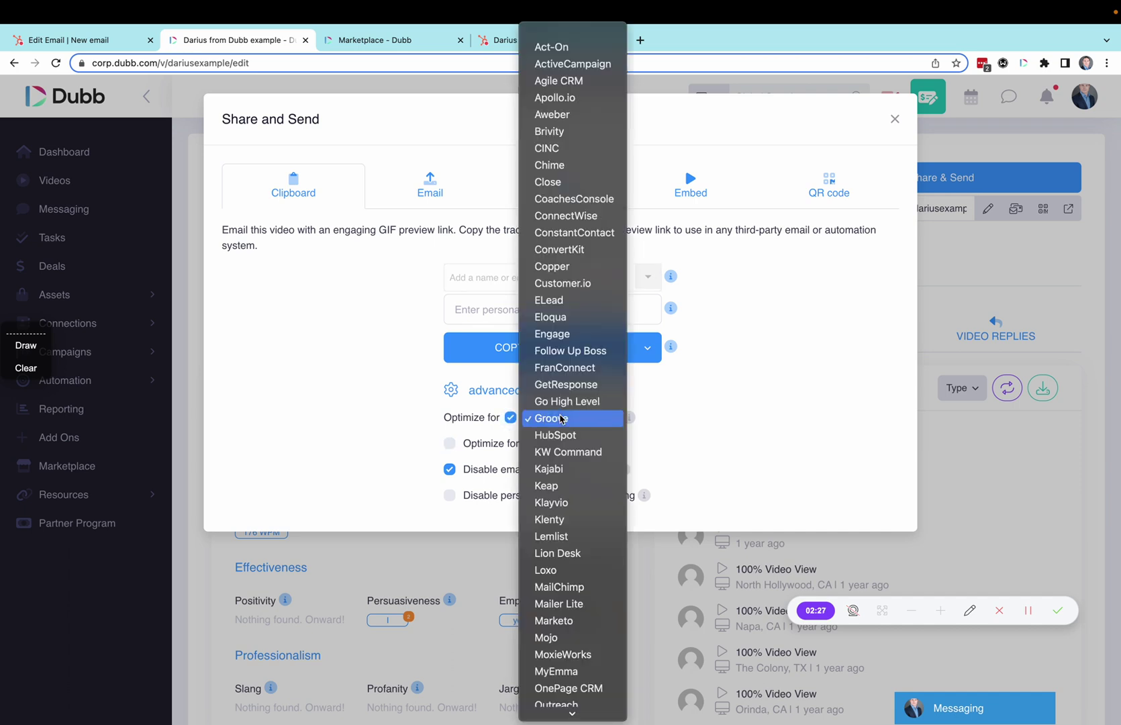
pyautogui.click(567, 435)
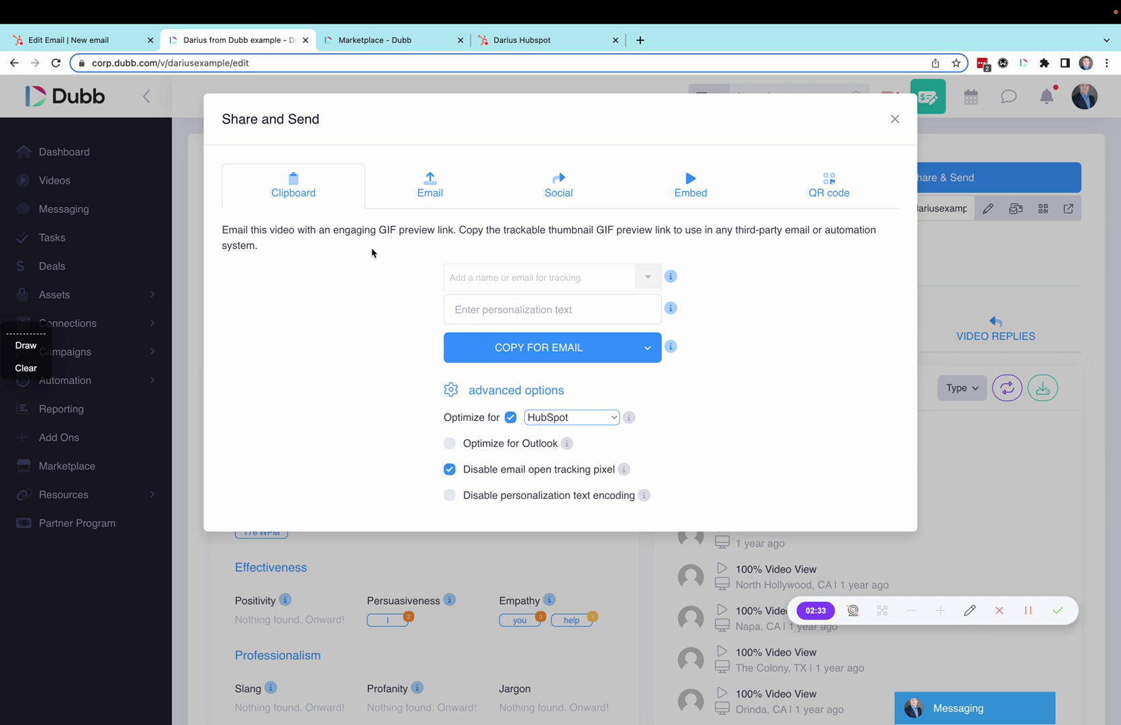
# Copy the video's URL from the COPY FOR EMAIL list and return to the HubSpot editor.
pyautogui.click(647, 347)
pyautogui.click(547, 603)
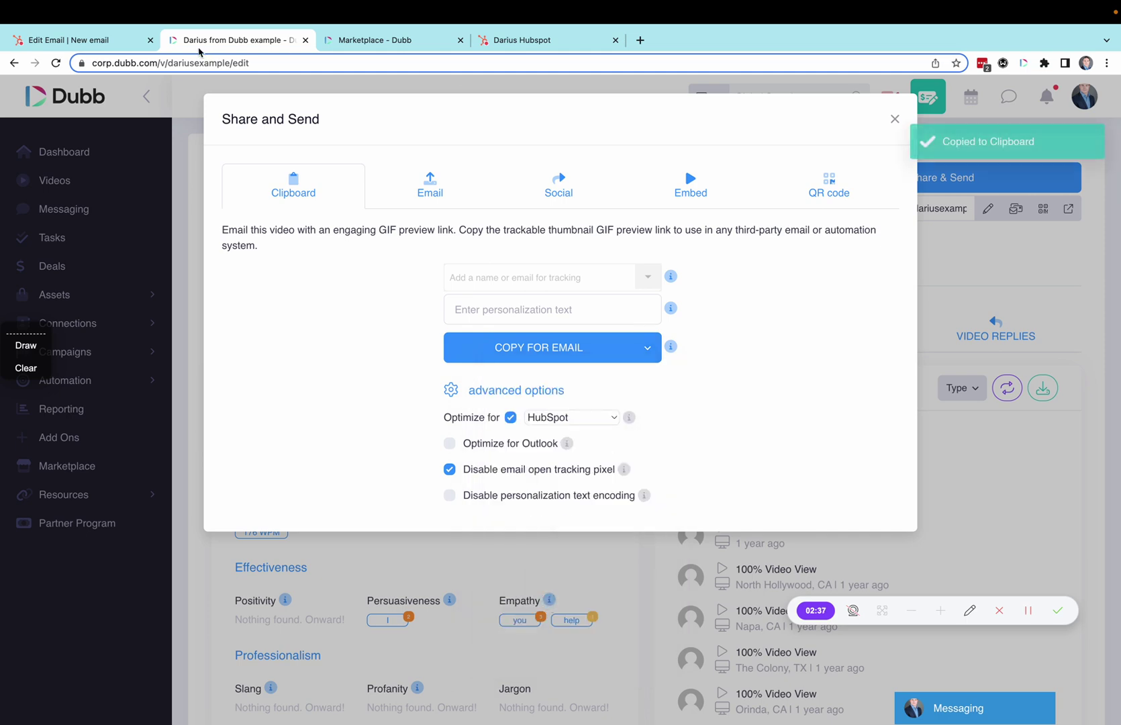
pyautogui.click(84, 43)
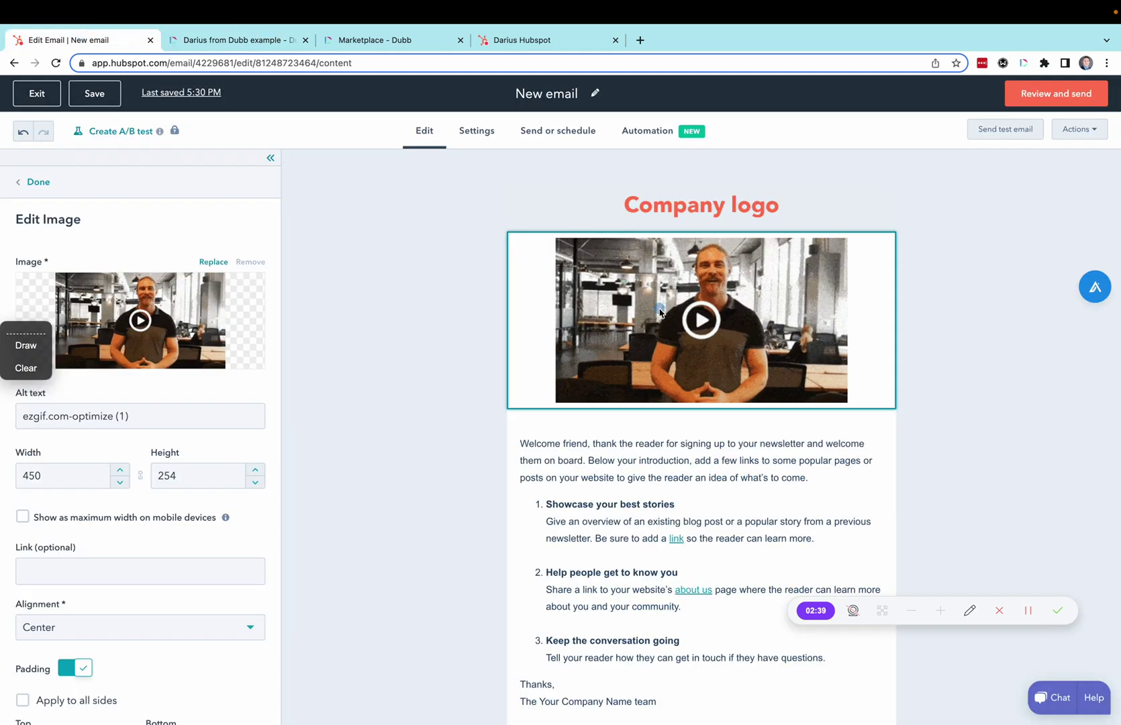
# Paste the Dubb video URL into the GIF's link field, then open the contact record's Emails tab.
pyautogui.click(31, 581)
pyautogui.press('super+v')
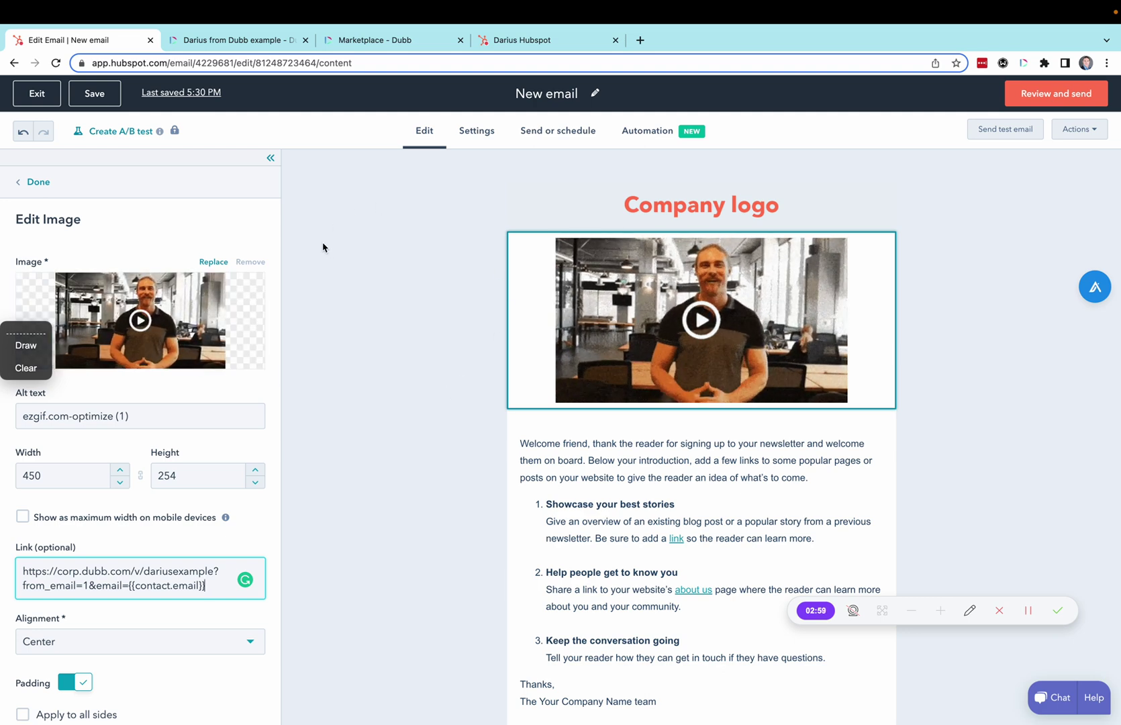
pyautogui.click(1027, 610)
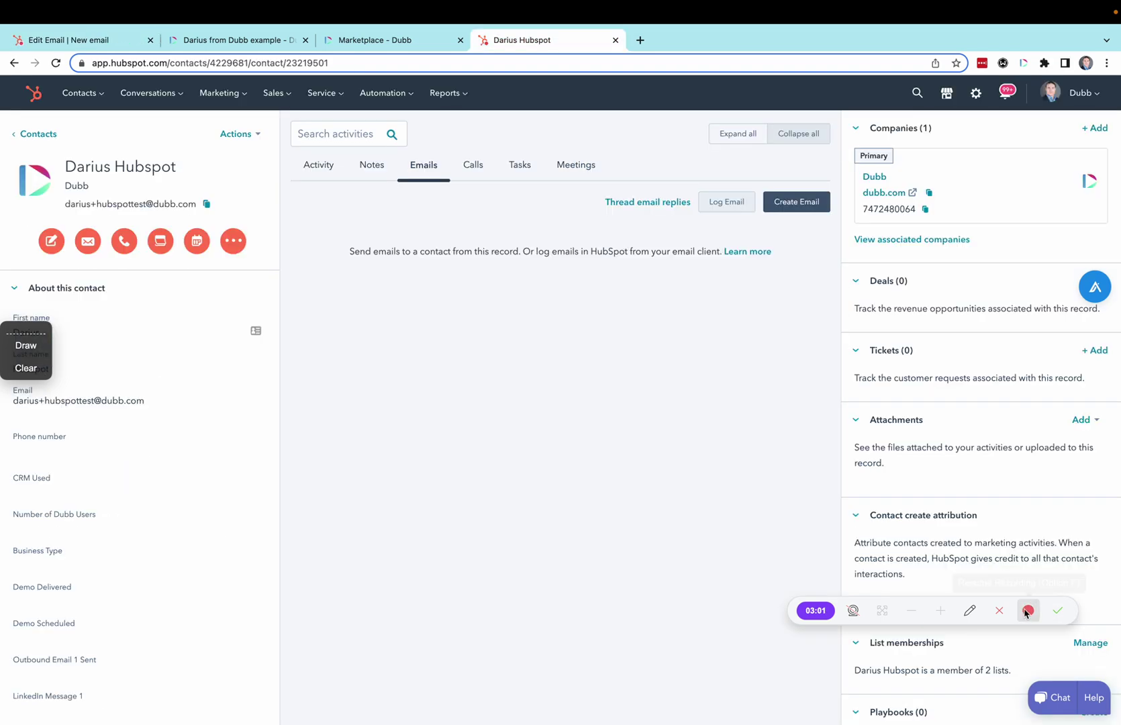
pyautogui.click(1027, 611)
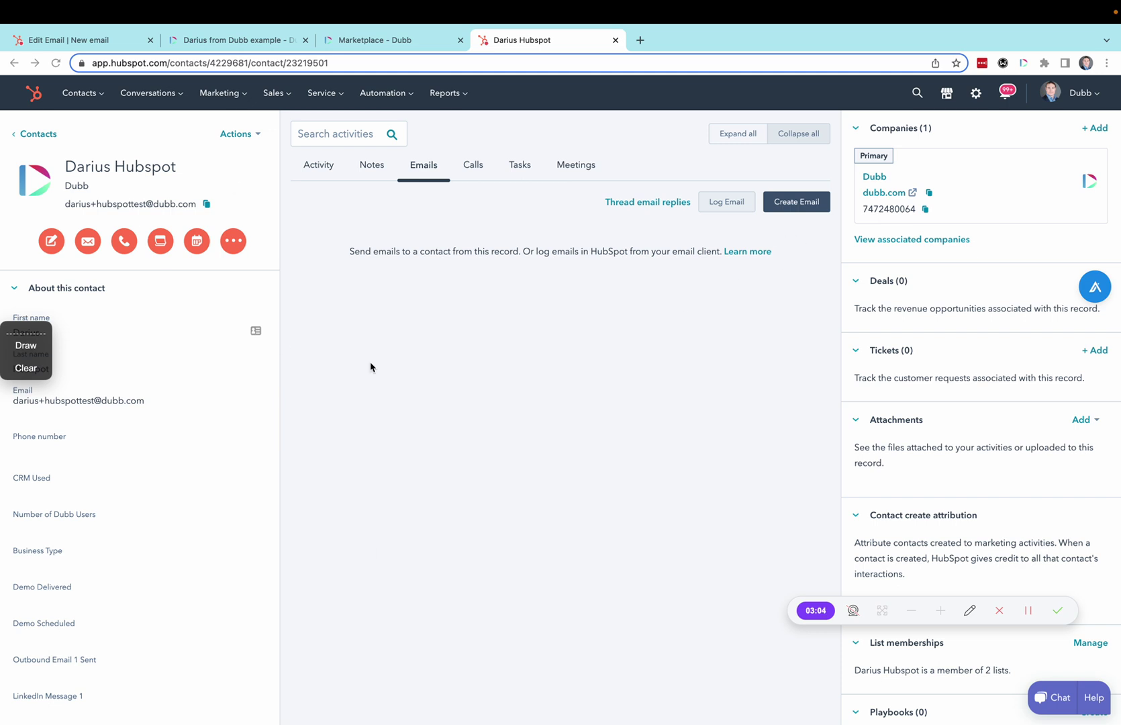
# Start a new email to the contact with Create Email and expand the composer.
pyautogui.click(798, 202)
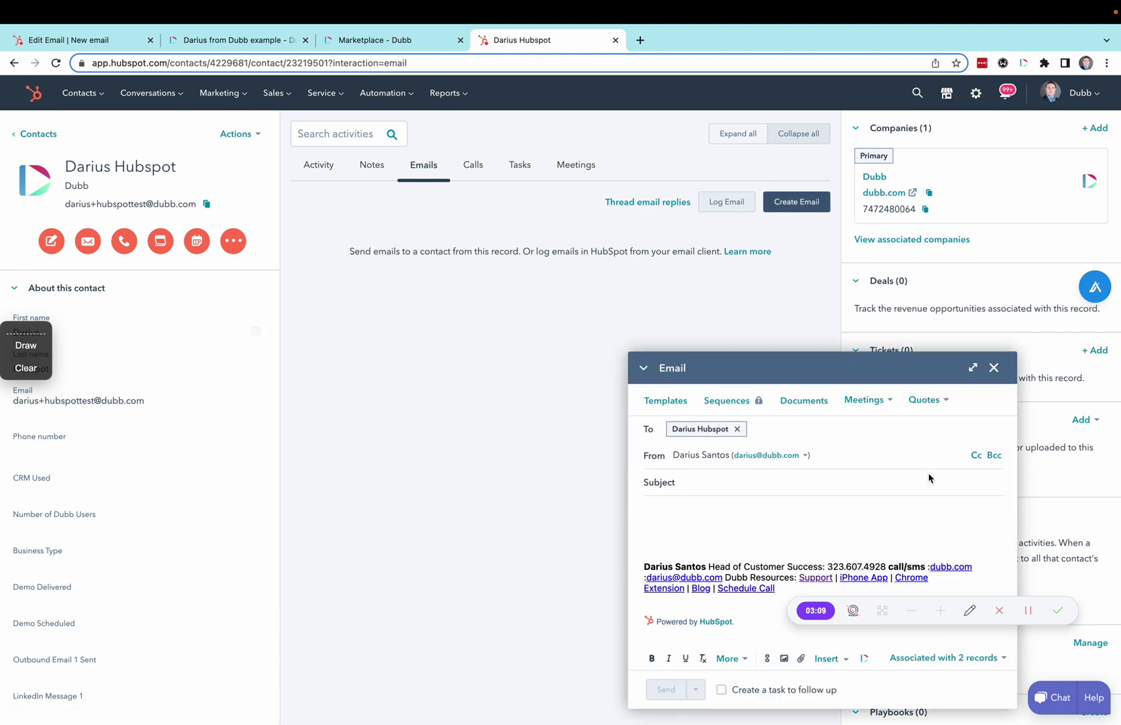
pyautogui.click(975, 368)
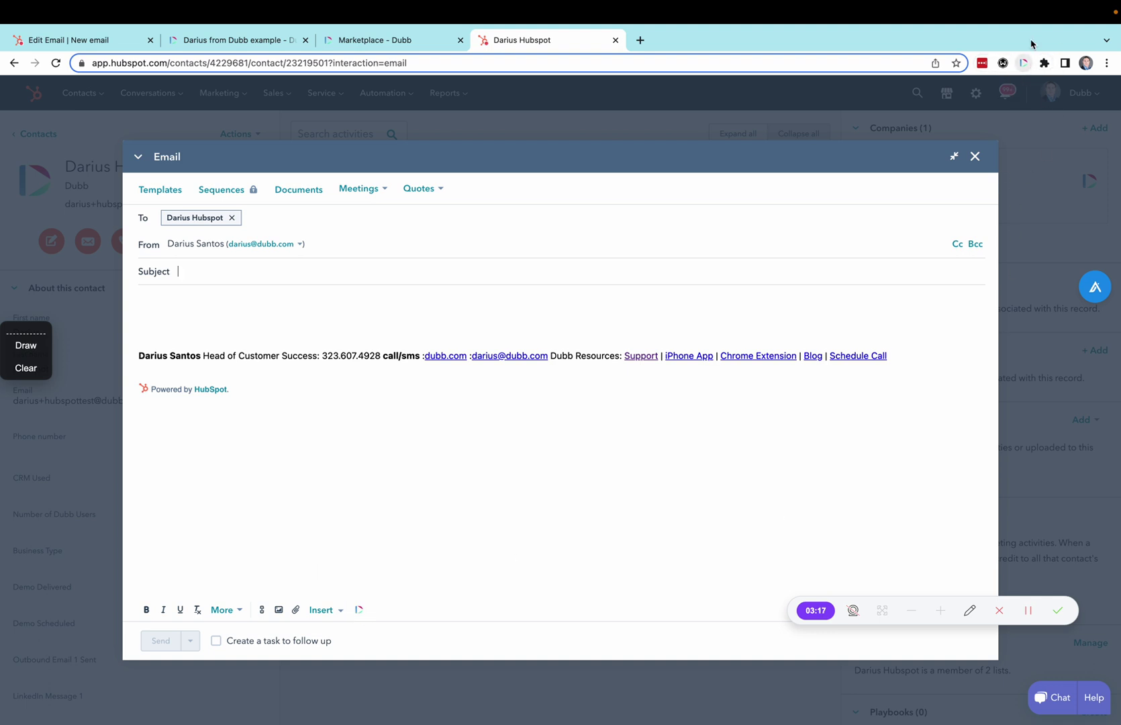
# Copy the Dubb Desktop Video's link and thumbnail from the Dubb add-on and paste it into the body.
pyautogui.click(357, 610)
pyautogui.click(358, 614)
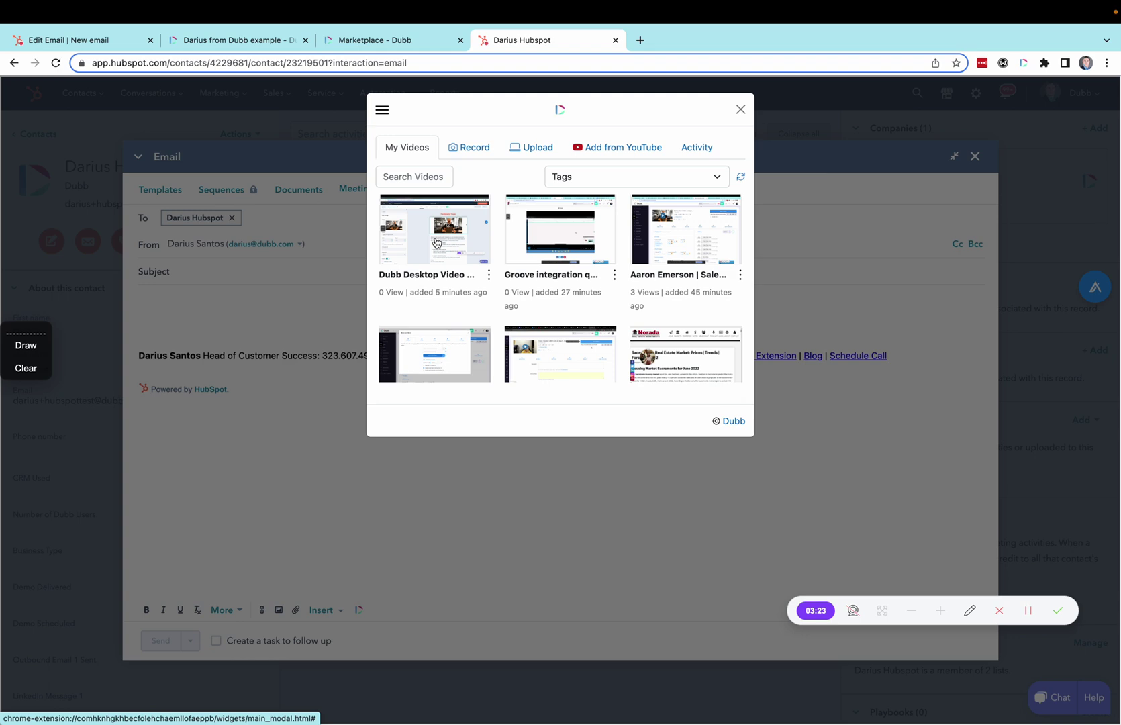
pyautogui.click(445, 240)
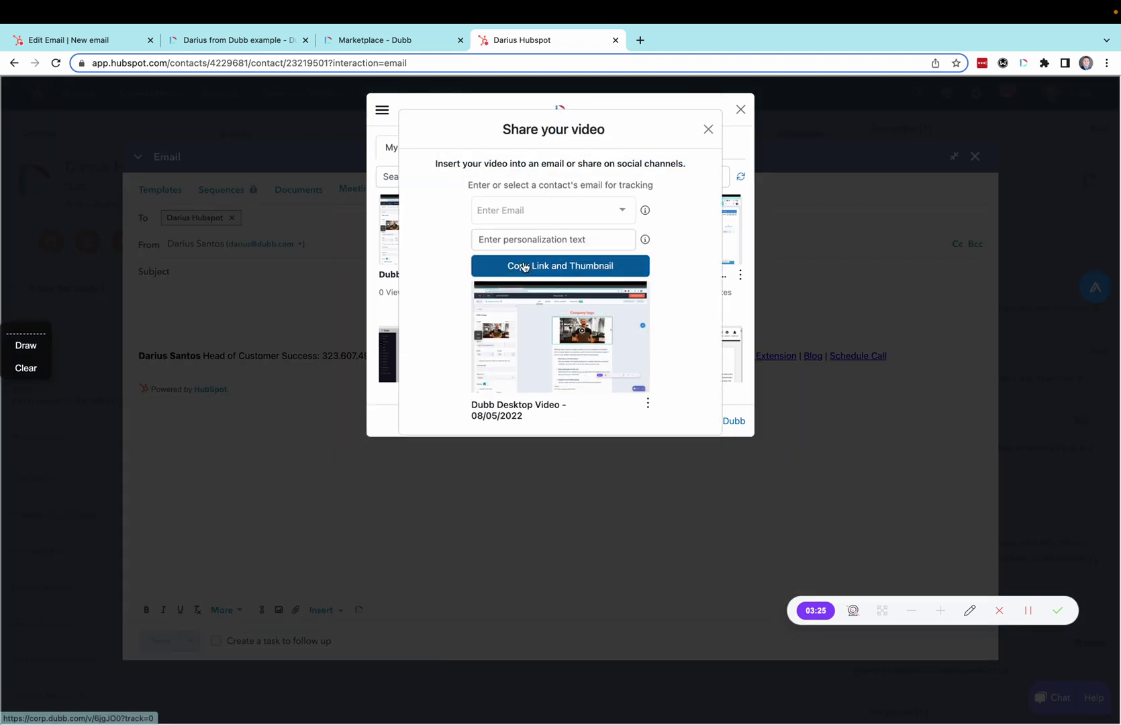
pyautogui.click(524, 266)
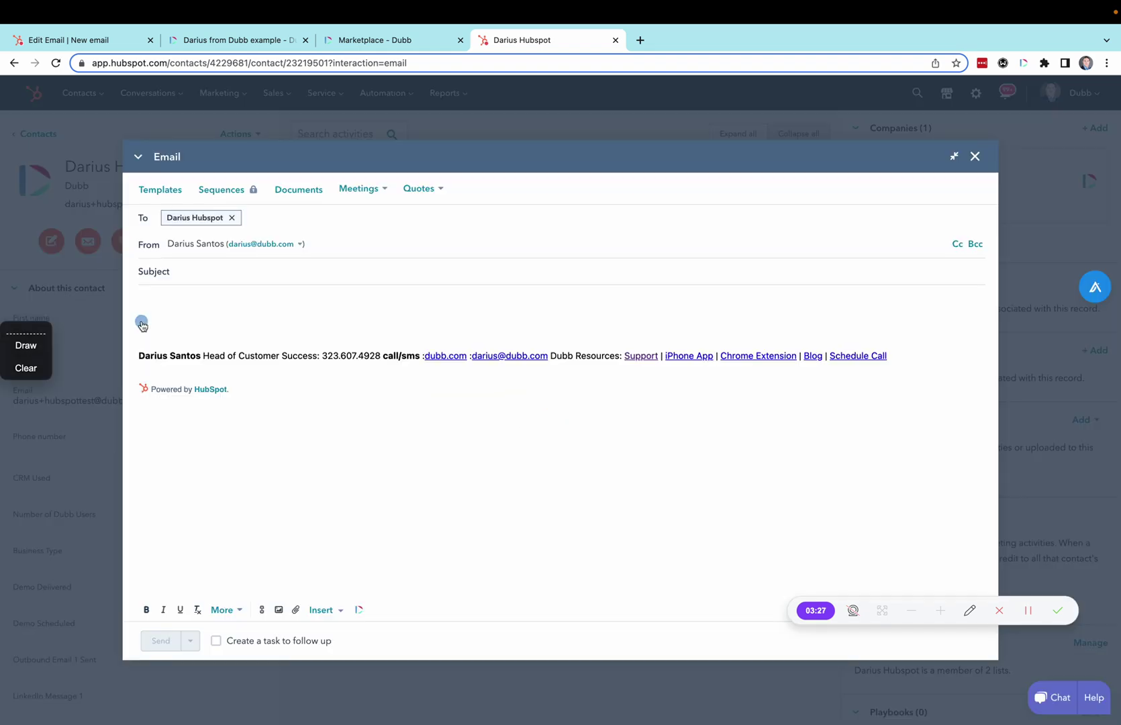
pyautogui.rightClick(165, 294)
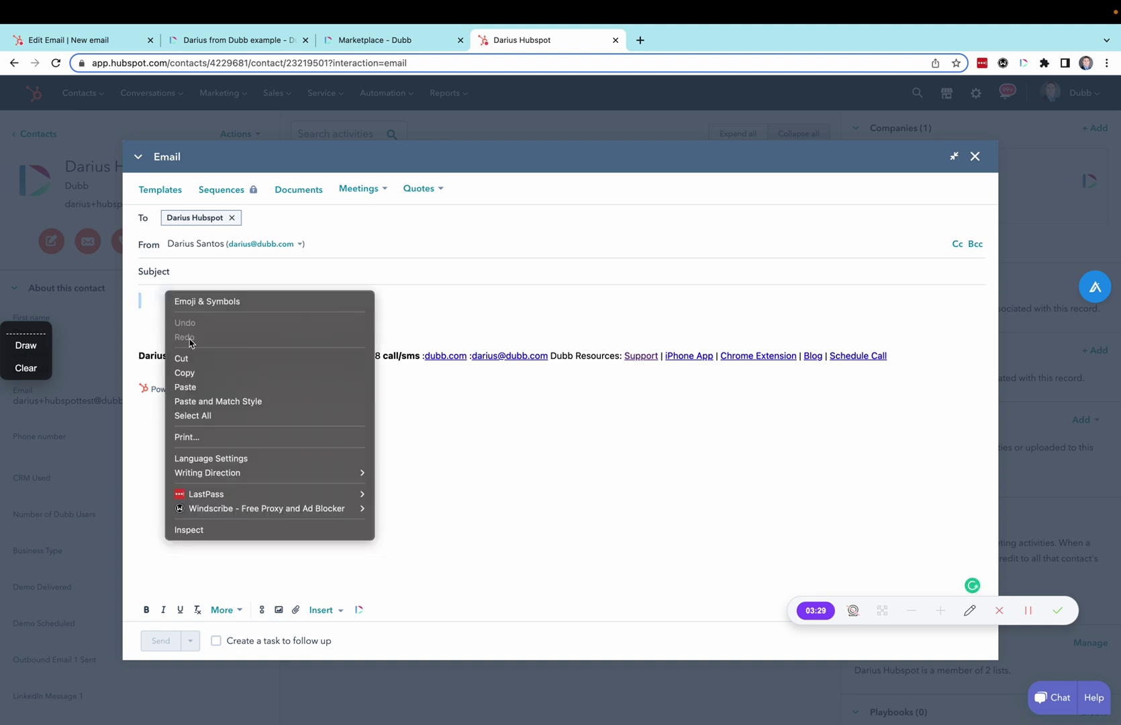
pyautogui.click(192, 381)
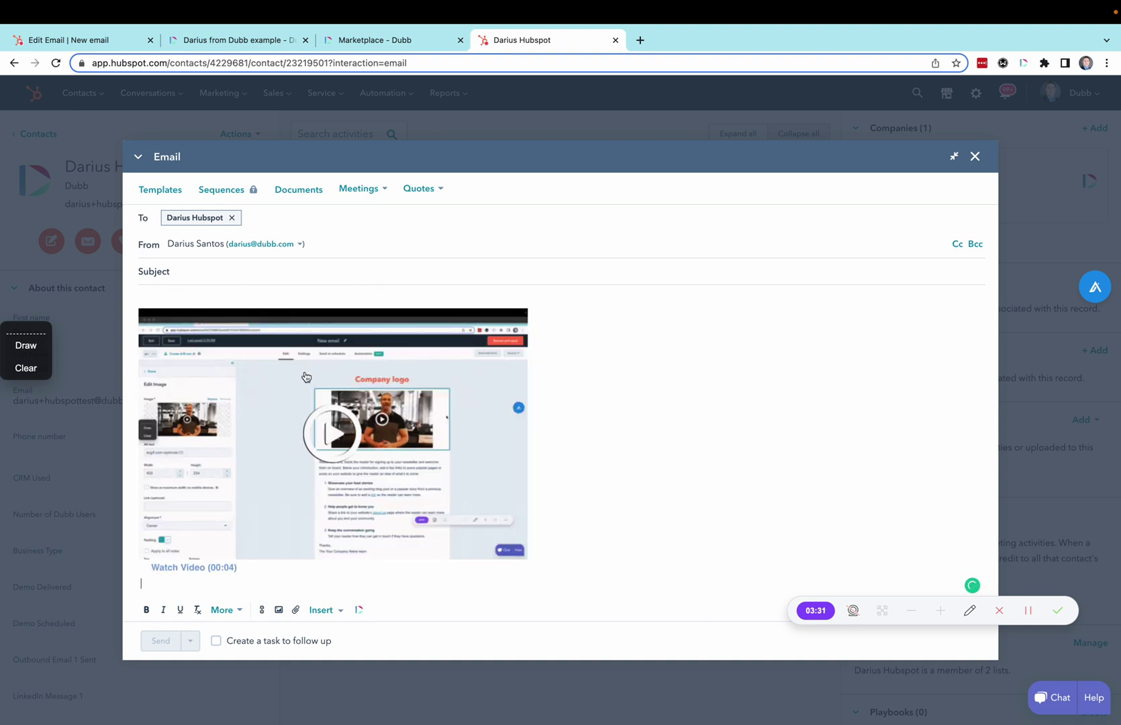